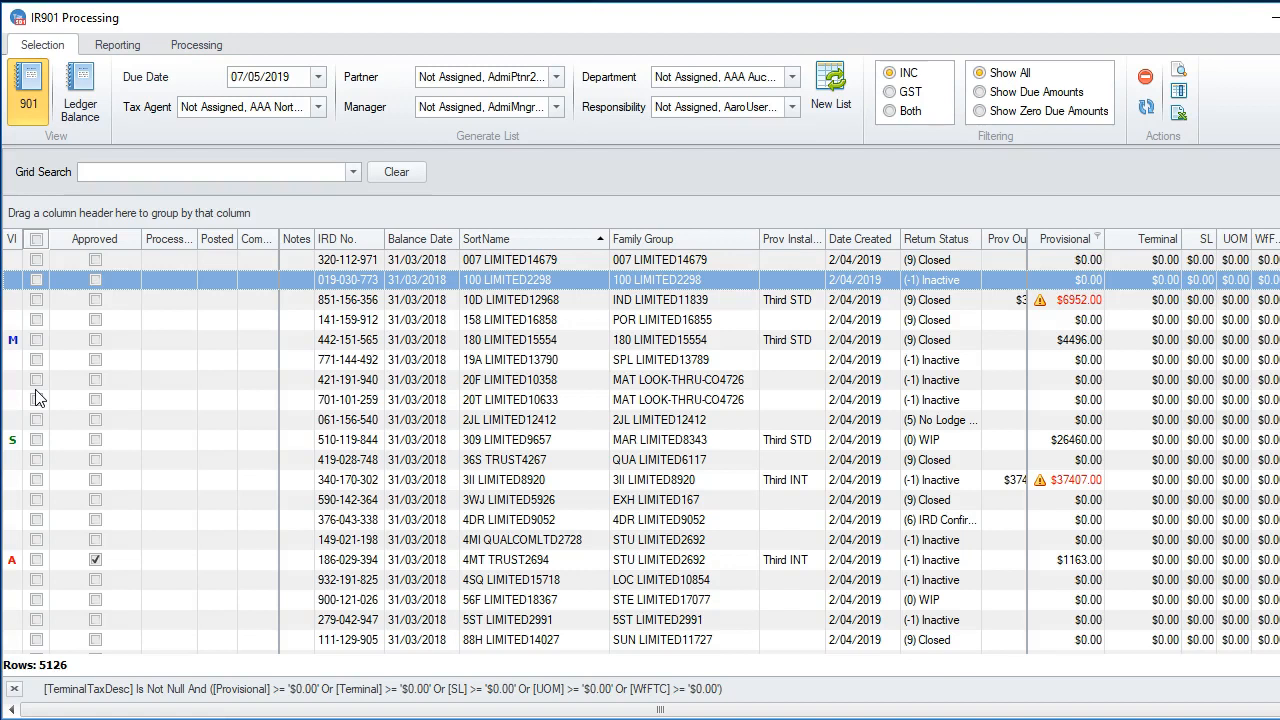
# - Select all client rows in the grid, including 10D LIMITED12968, and clear the whole selection again
pyautogui.click(37, 300)
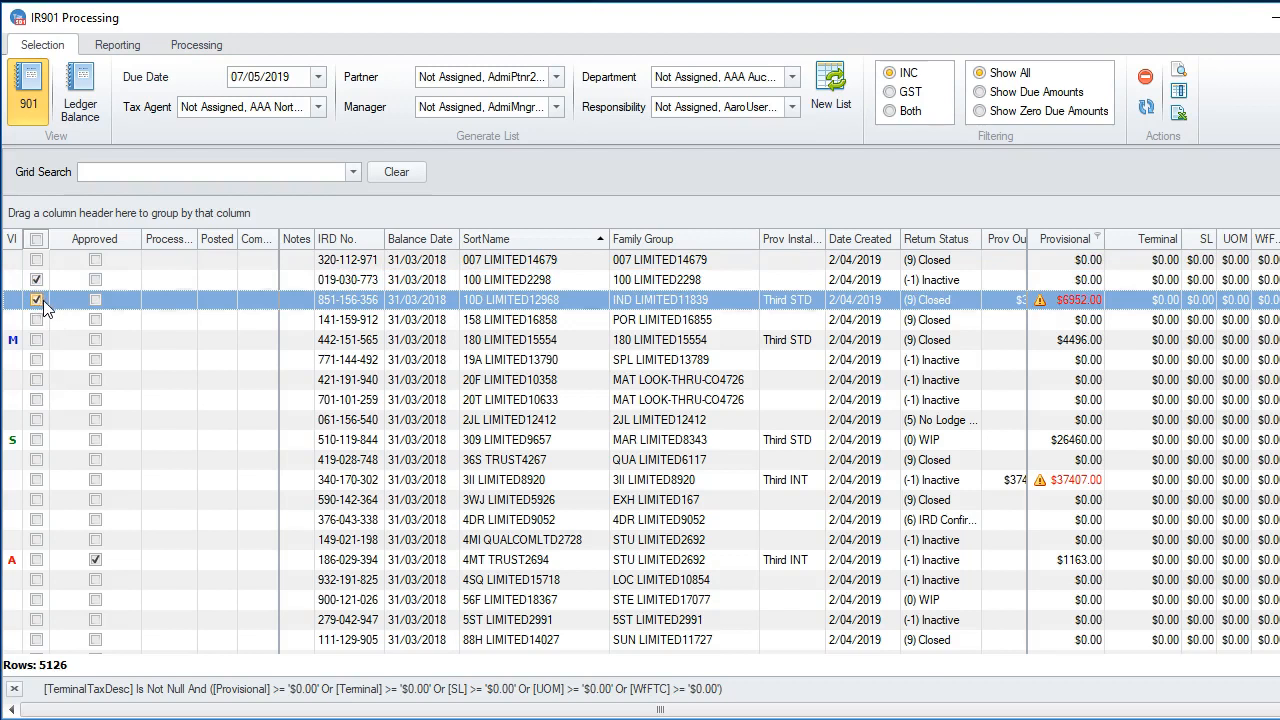
pyautogui.click(37, 241)
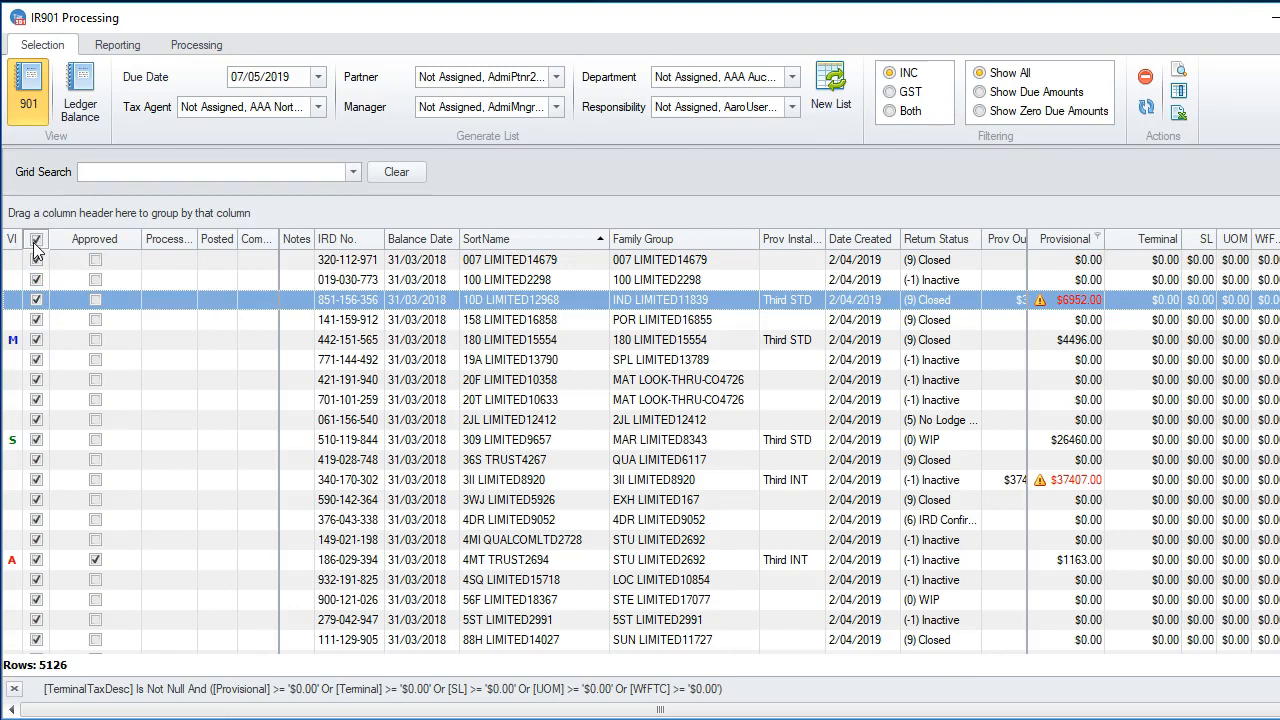
pyautogui.click(38, 243)
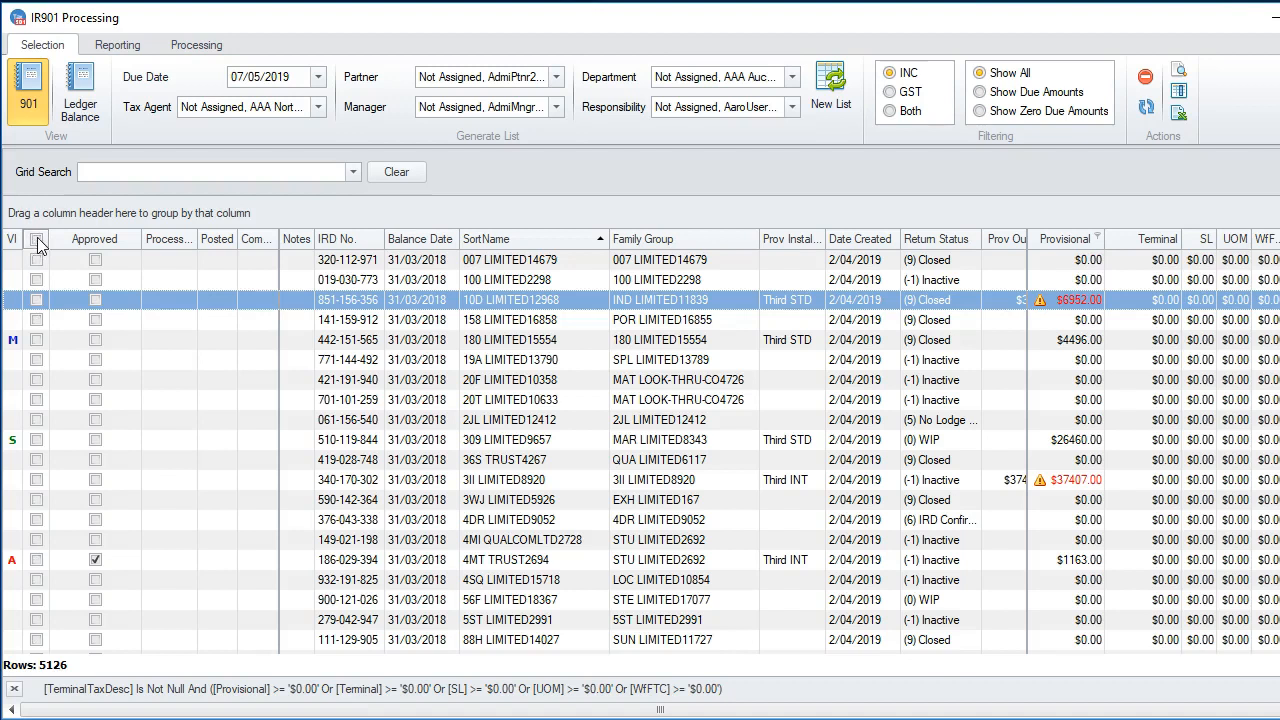
# - Mark the clients 007 LIMITED14679 and 100 LIMITED2298 as approved individually
pyautogui.click(110, 302)
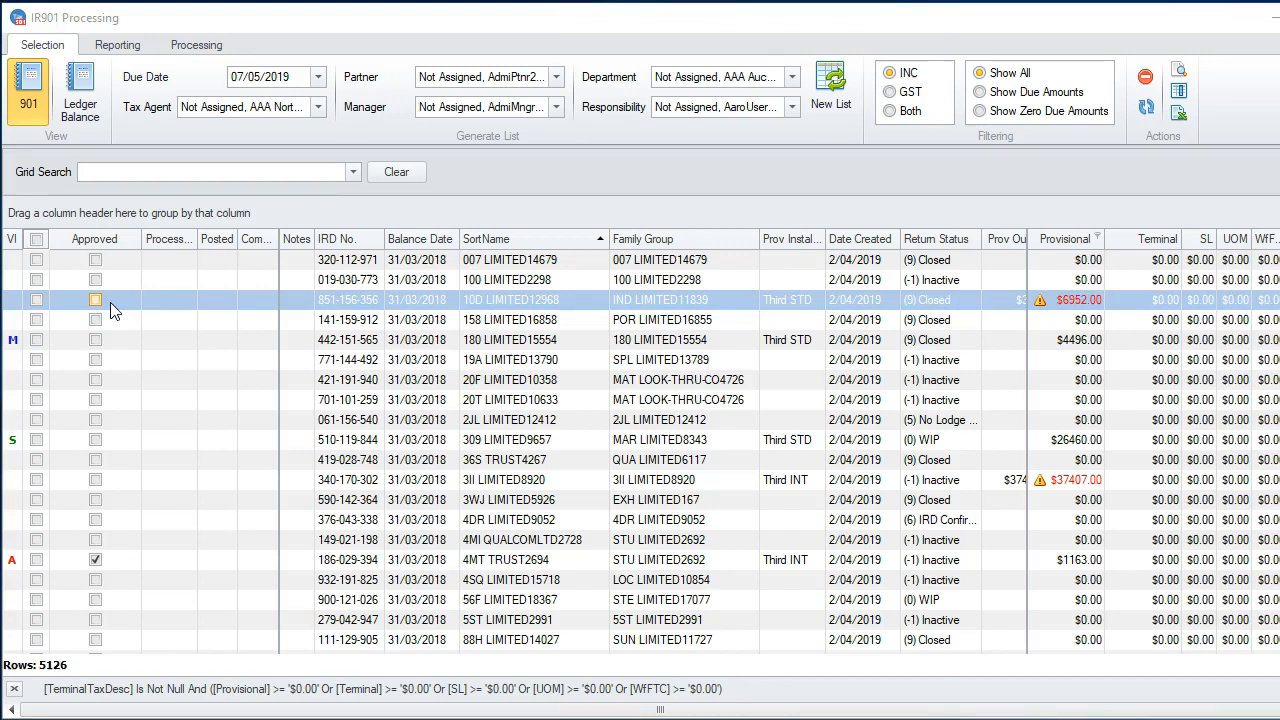
pyautogui.press('Up')
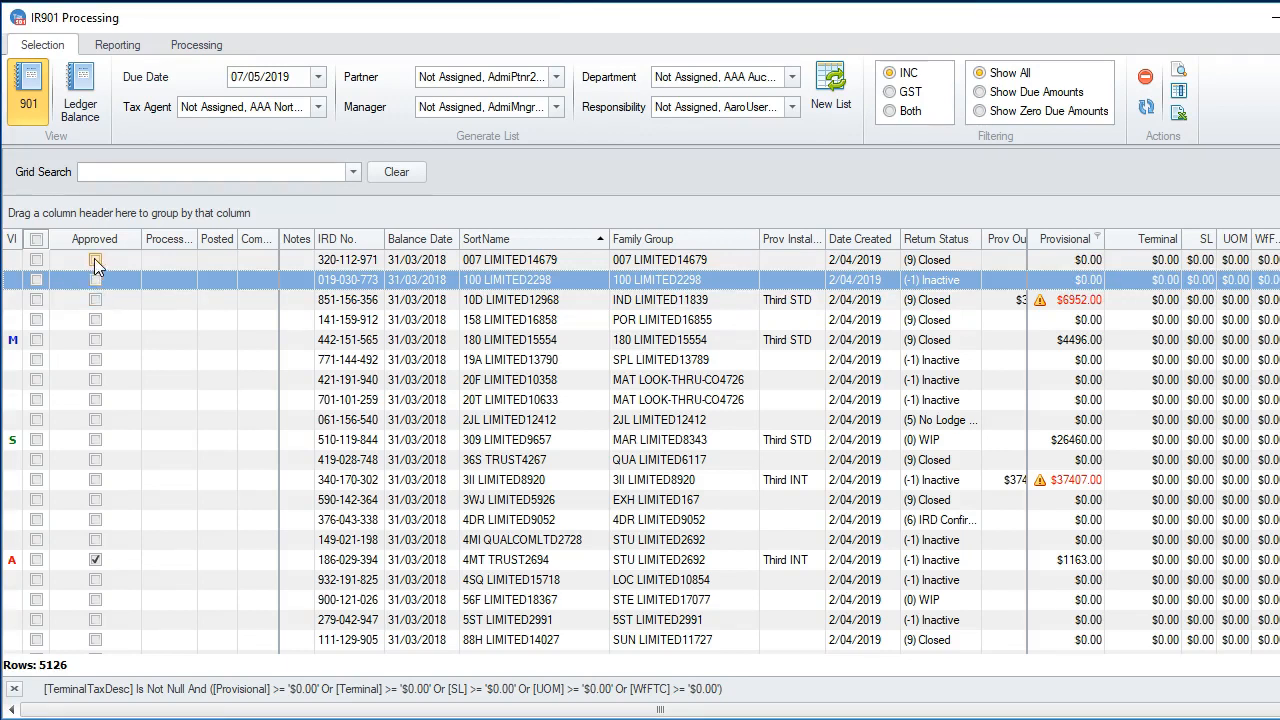
pyautogui.click(95, 263)
pyautogui.click(96, 281)
# - Highlight the four rows from 10D LIMITED12968 to 19A LIMITED13790 and approve the highlighted rows together
pyautogui.click(163, 301)
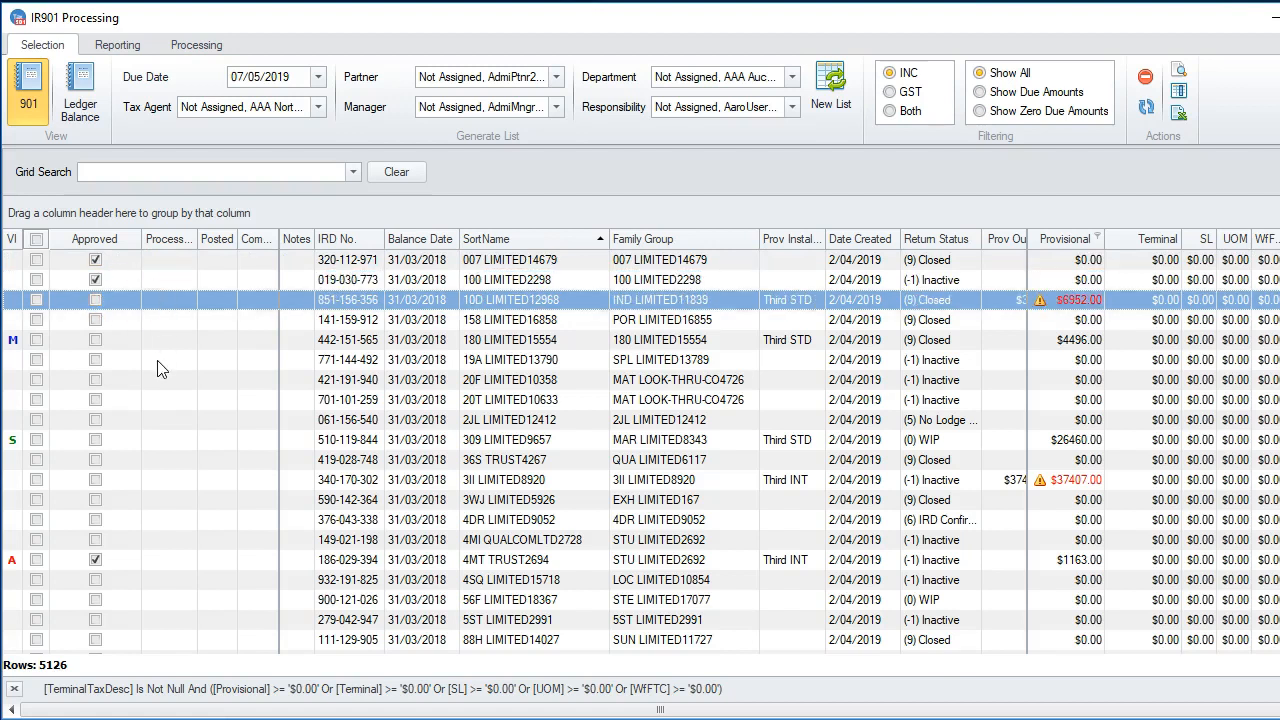
pyautogui.keyDown('shift'); pyautogui.click(160, 358); pyautogui.keyUp('shift')
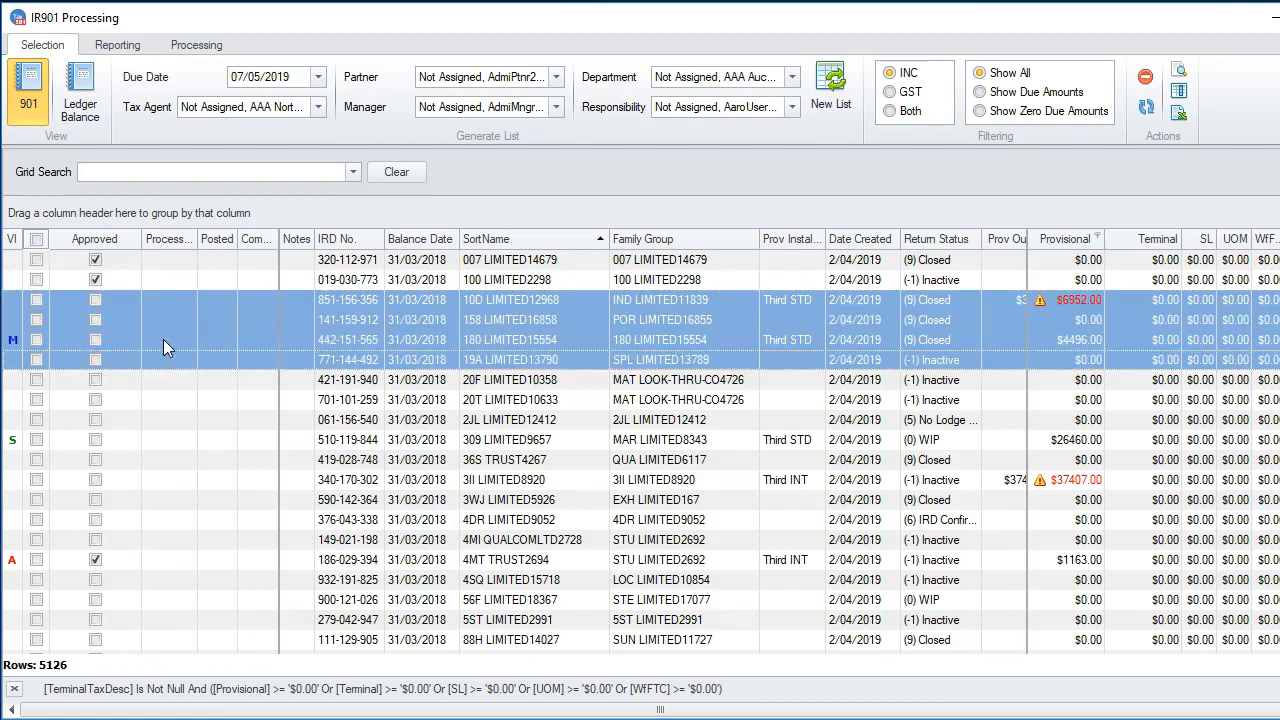
pyautogui.rightClick(163, 332)
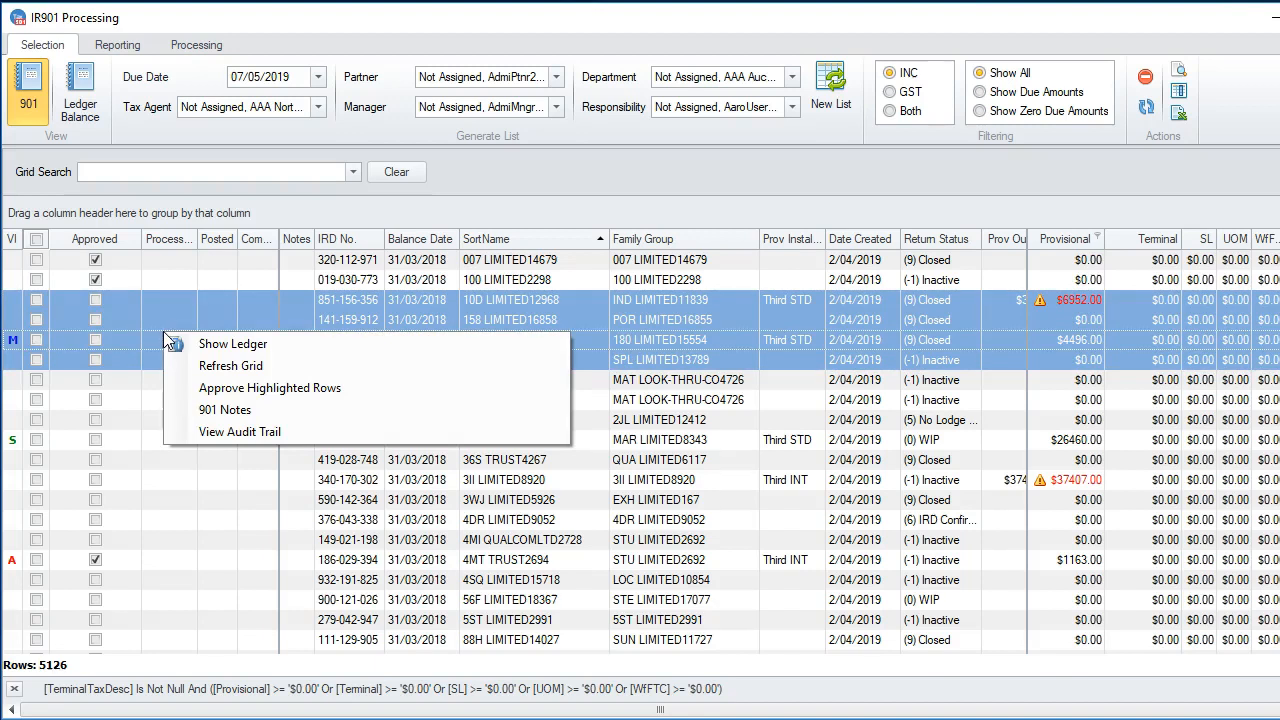
pyautogui.click(224, 390)
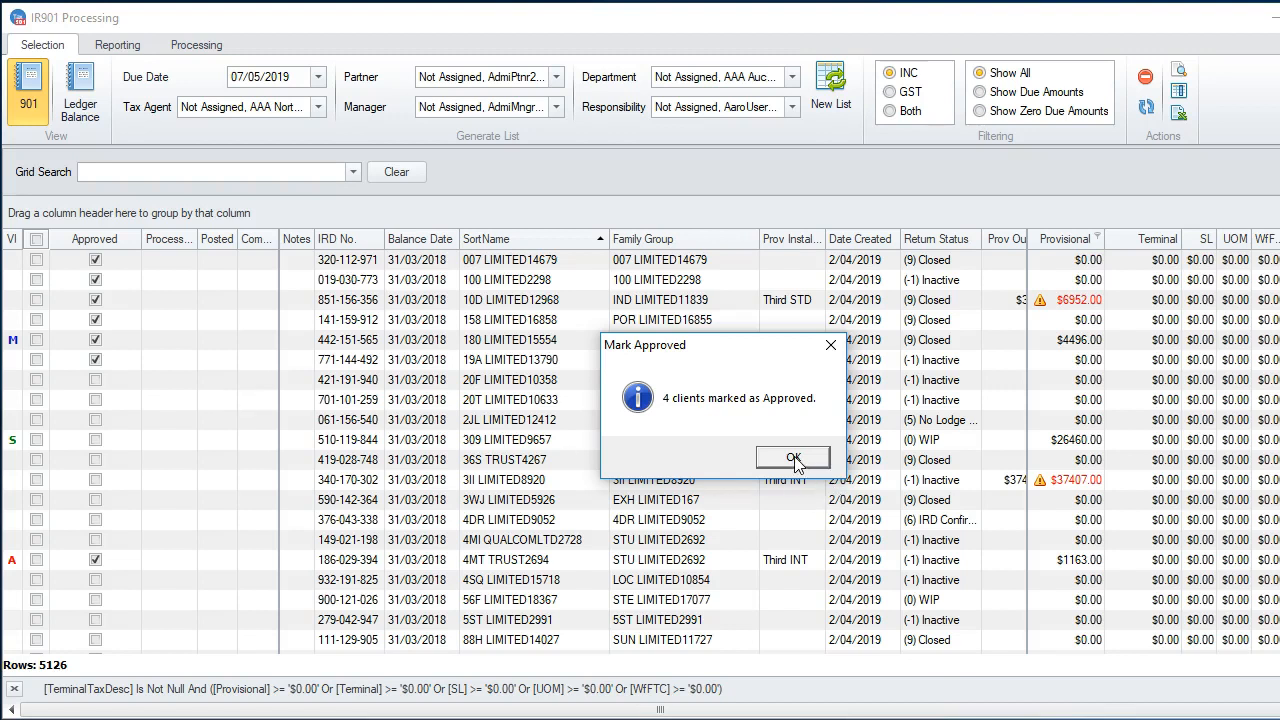
pyautogui.click(793, 458)
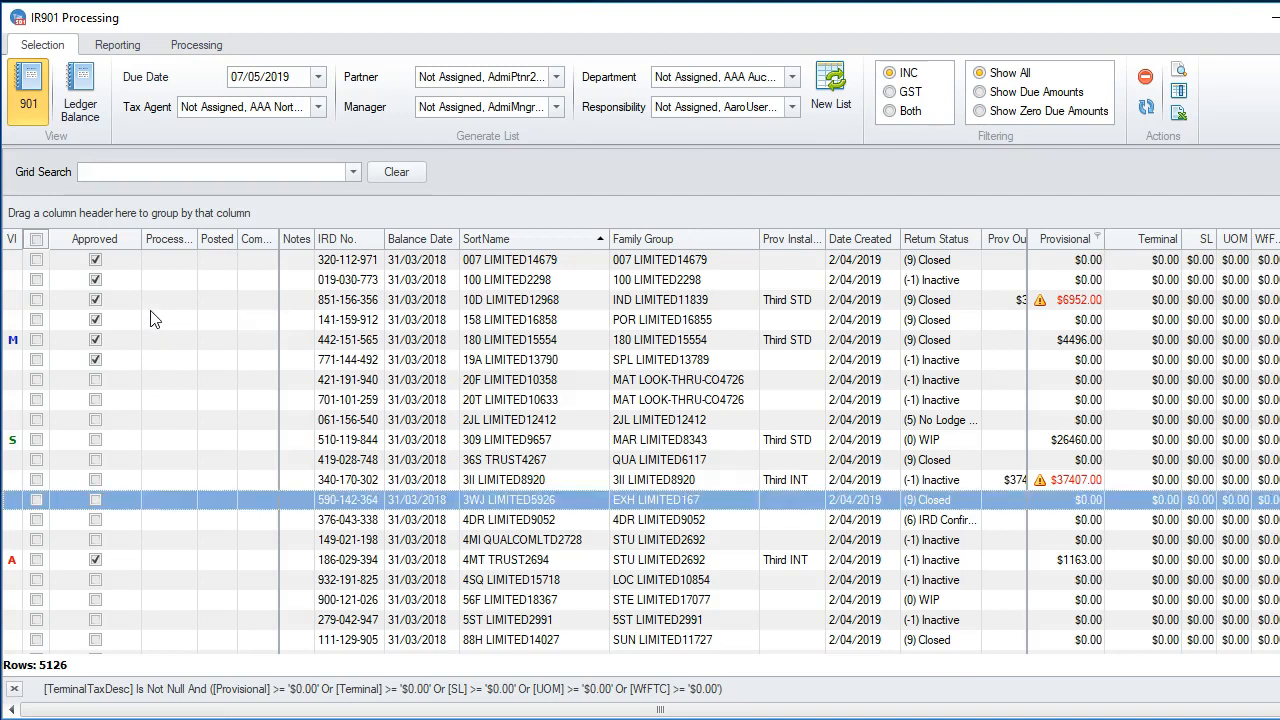
# - Select the clients 20T LIMITED10633, 2JL LIMITED12412 and 309 LIMITED9657 and approve the selected rows
pyautogui.click(35, 400)
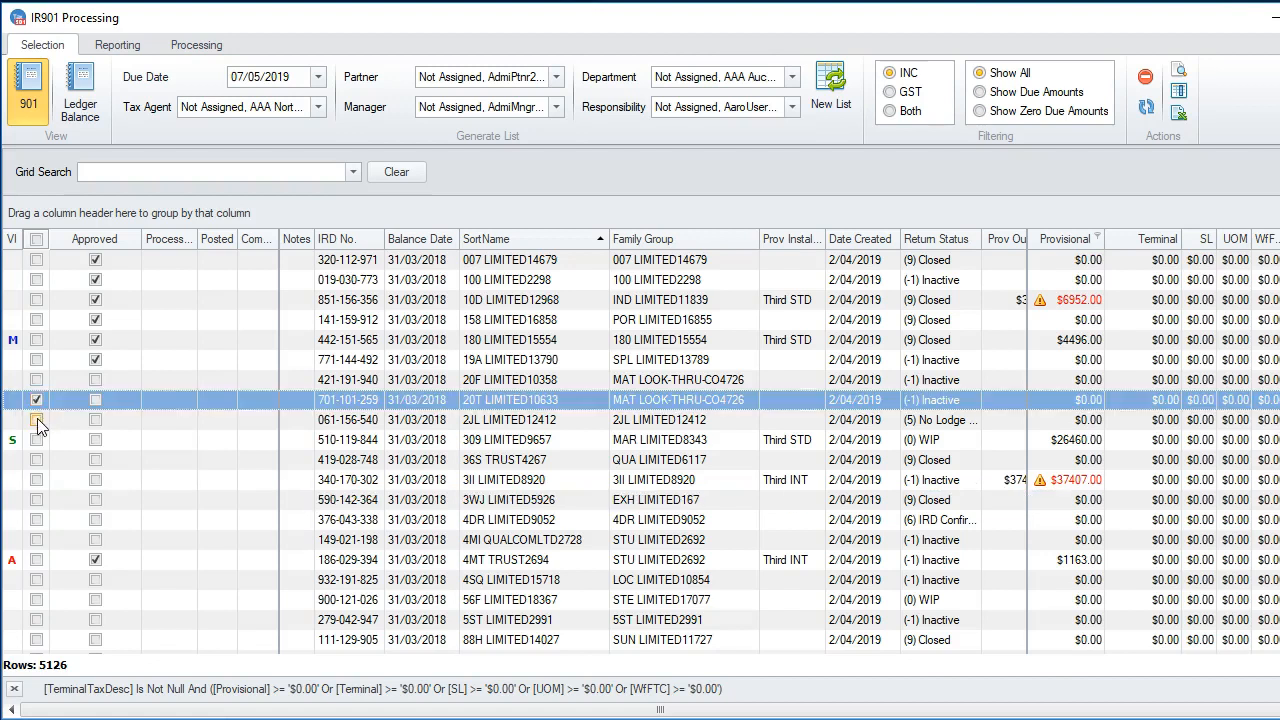
pyautogui.click(37, 421)
pyautogui.click(37, 441)
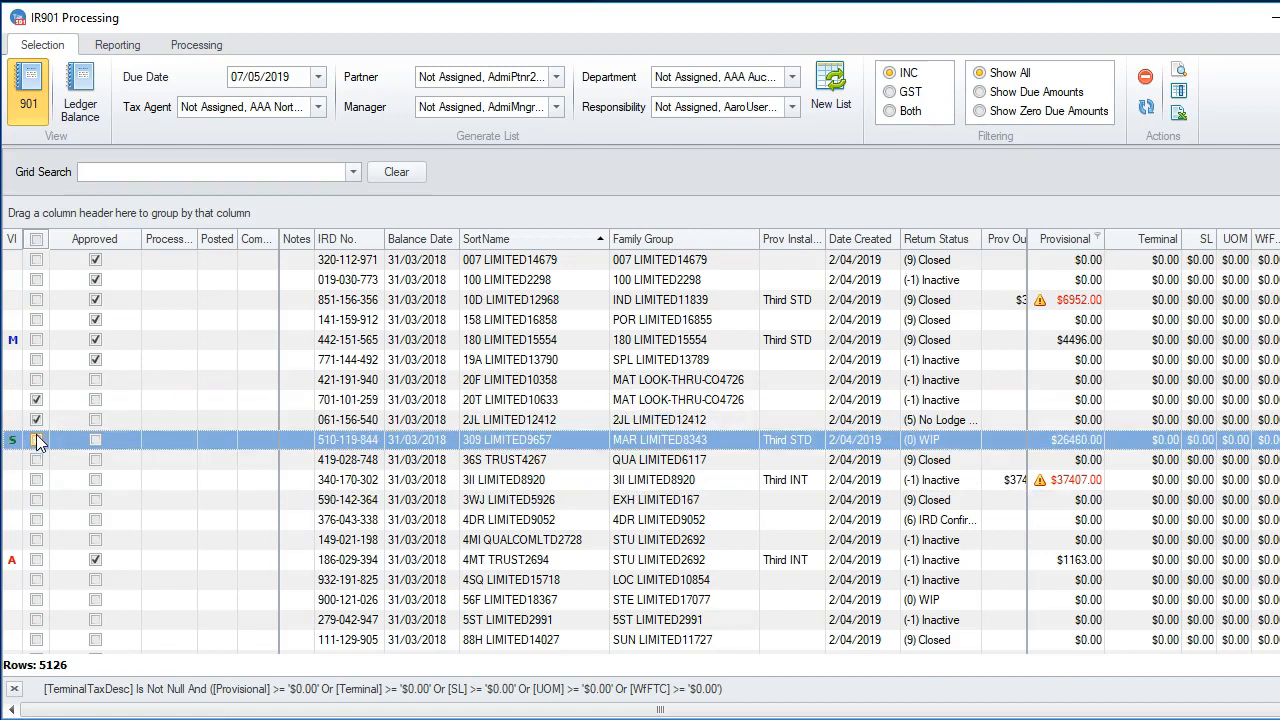
pyautogui.rightClick(175, 418)
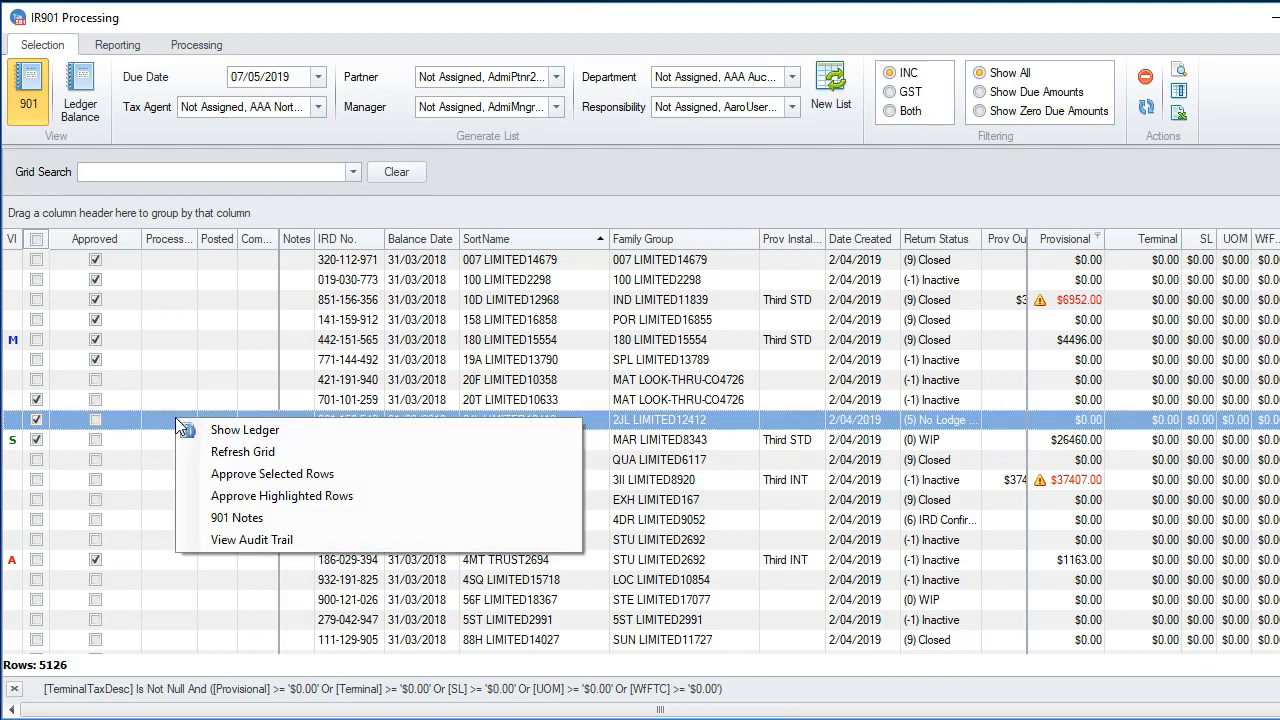
pyautogui.click(252, 476)
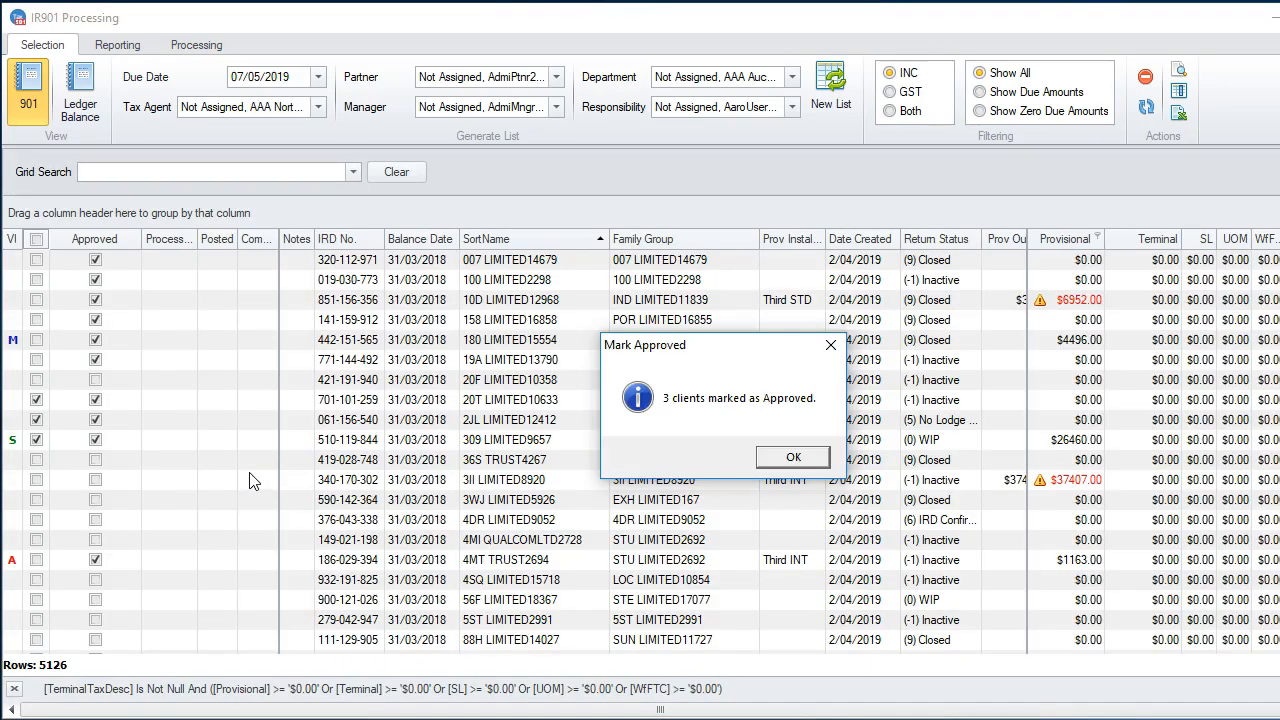
pyautogui.click(793, 458)
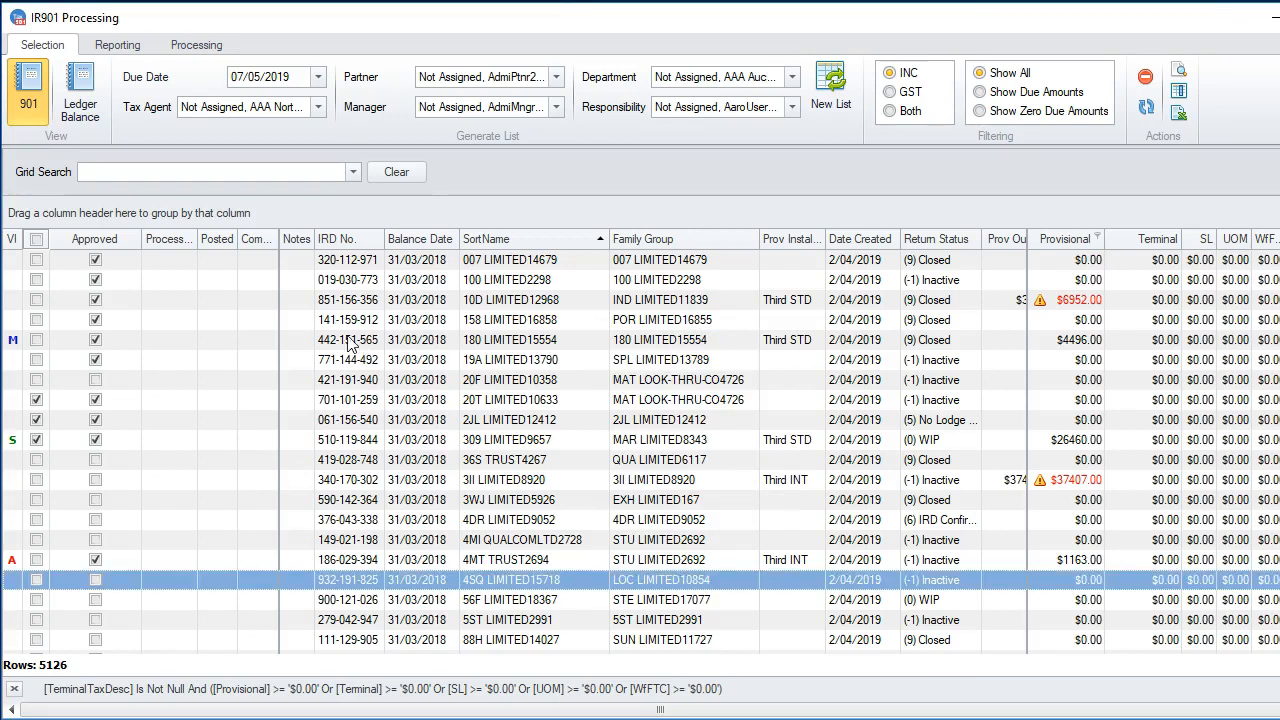
# - Highlight the rows from 19A LIMITED13790 to 3WJ LIMITED5926 and view the options for un-approving them
pyautogui.click(173, 362)
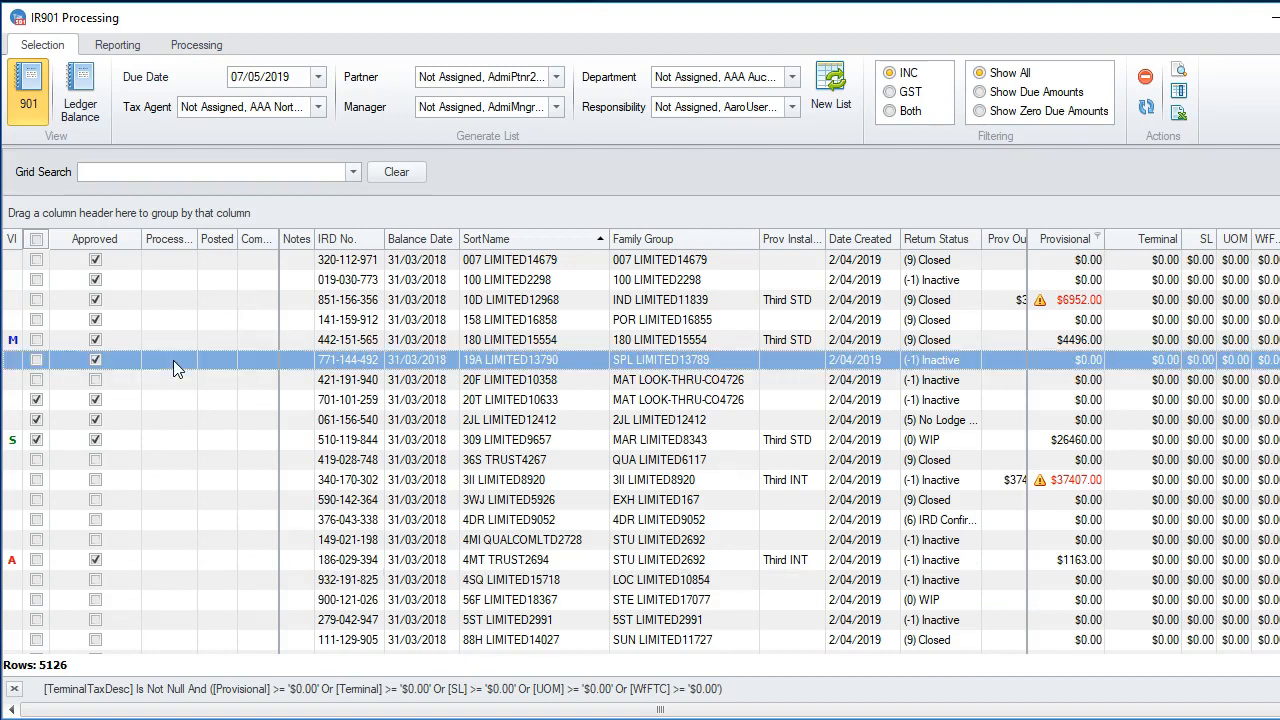
pyautogui.keyDown('shift'); pyautogui.click(172, 499); pyautogui.keyUp('shift')
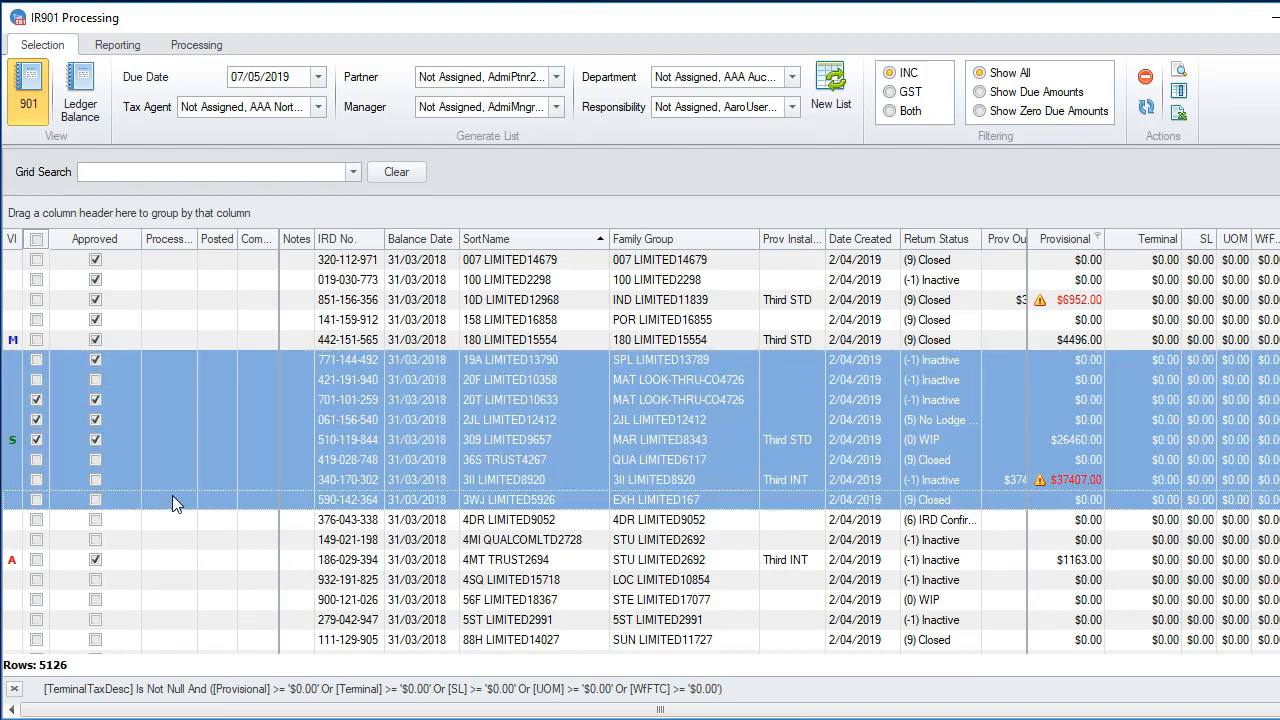
pyautogui.rightClick(172, 495)
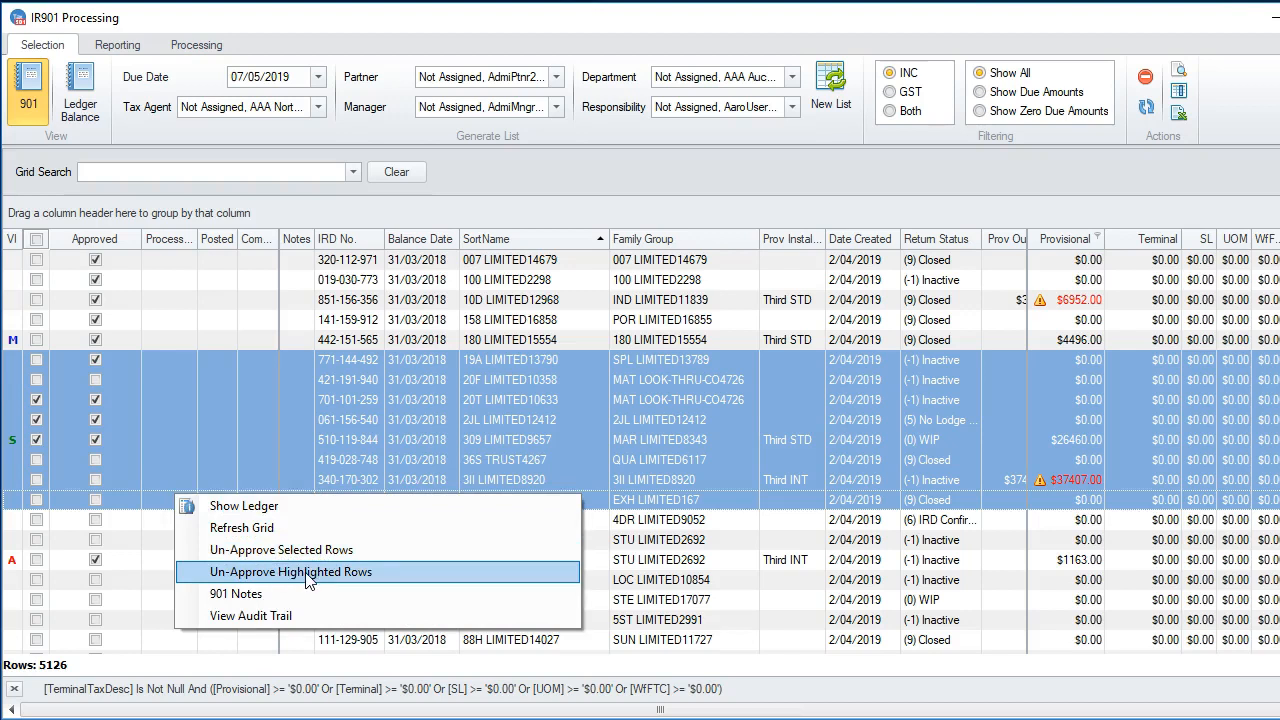
pyautogui.click(152, 520)
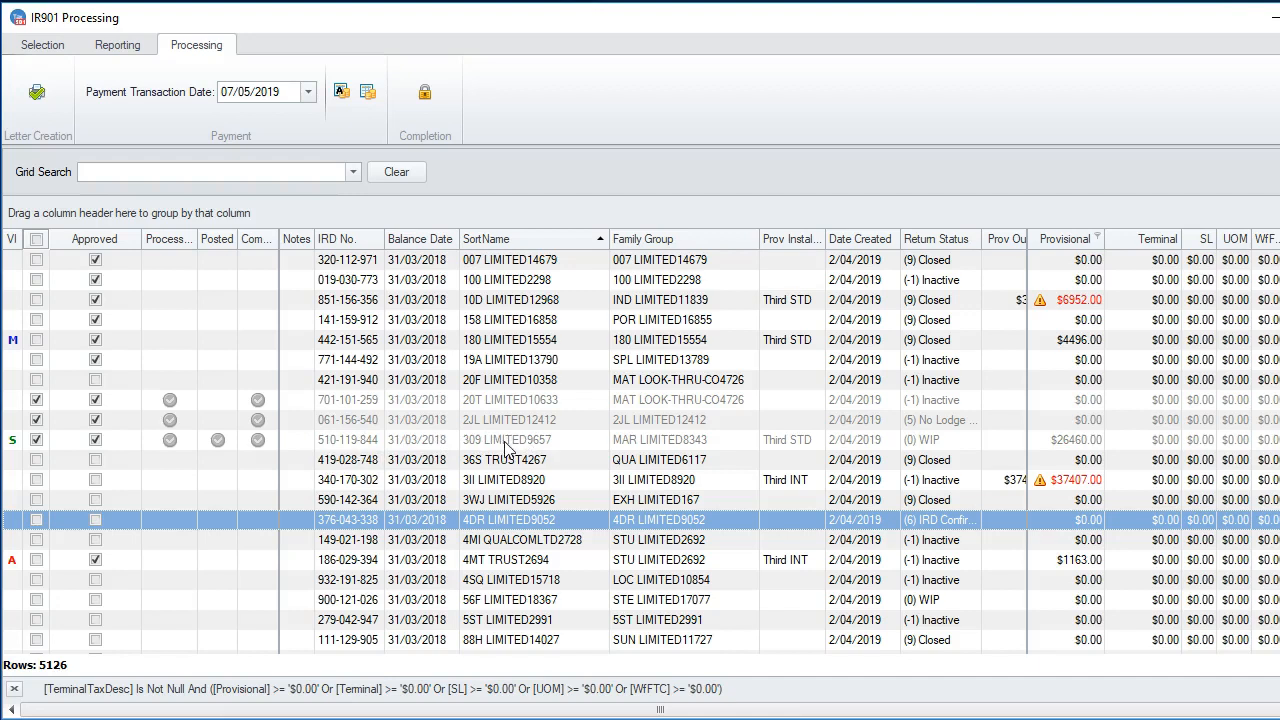
# - Reactivate the completed 901 record of client 20T LIMITED10633
pyautogui.click(510, 382)
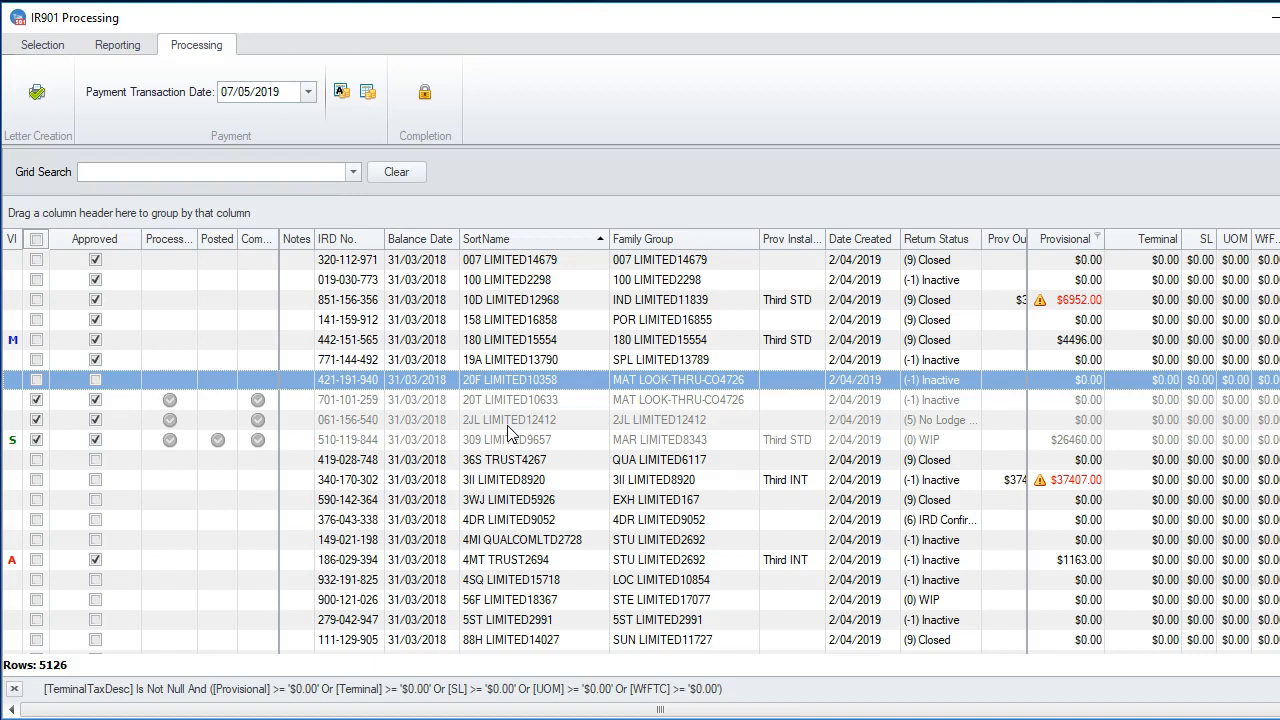
pyautogui.click(329, 399)
pyautogui.rightClick(328, 398)
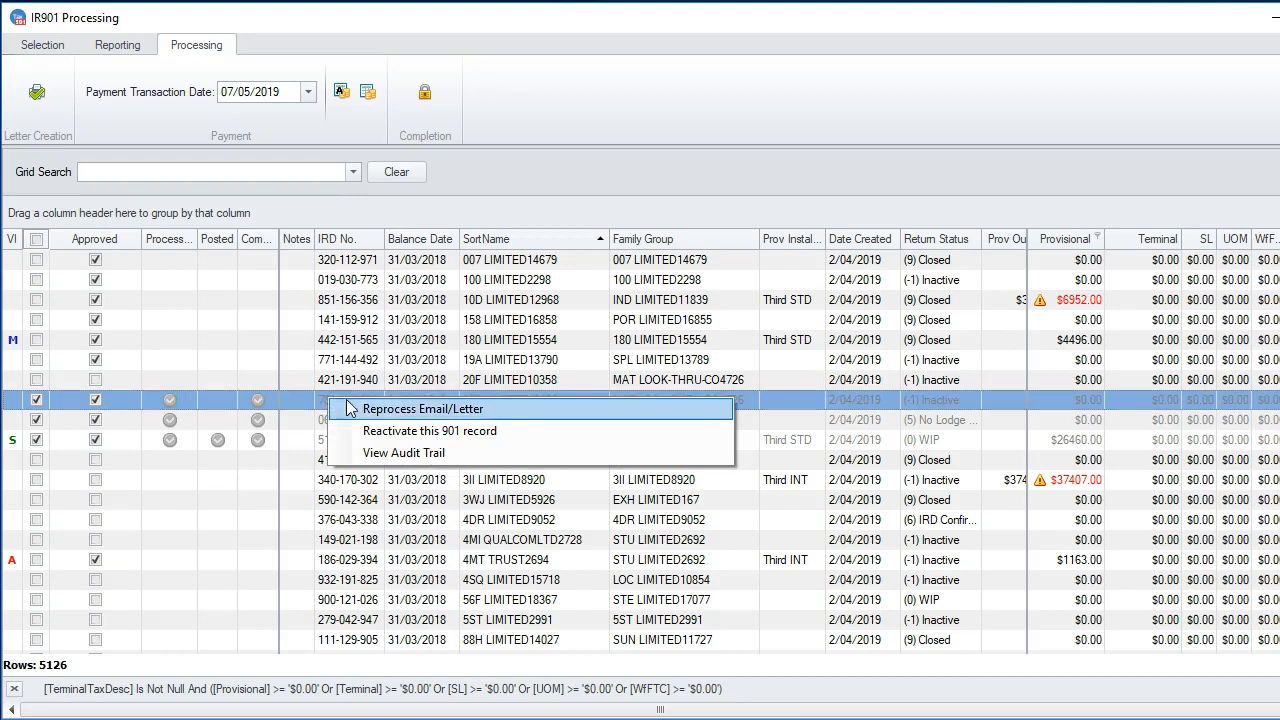
pyautogui.click(390, 431)
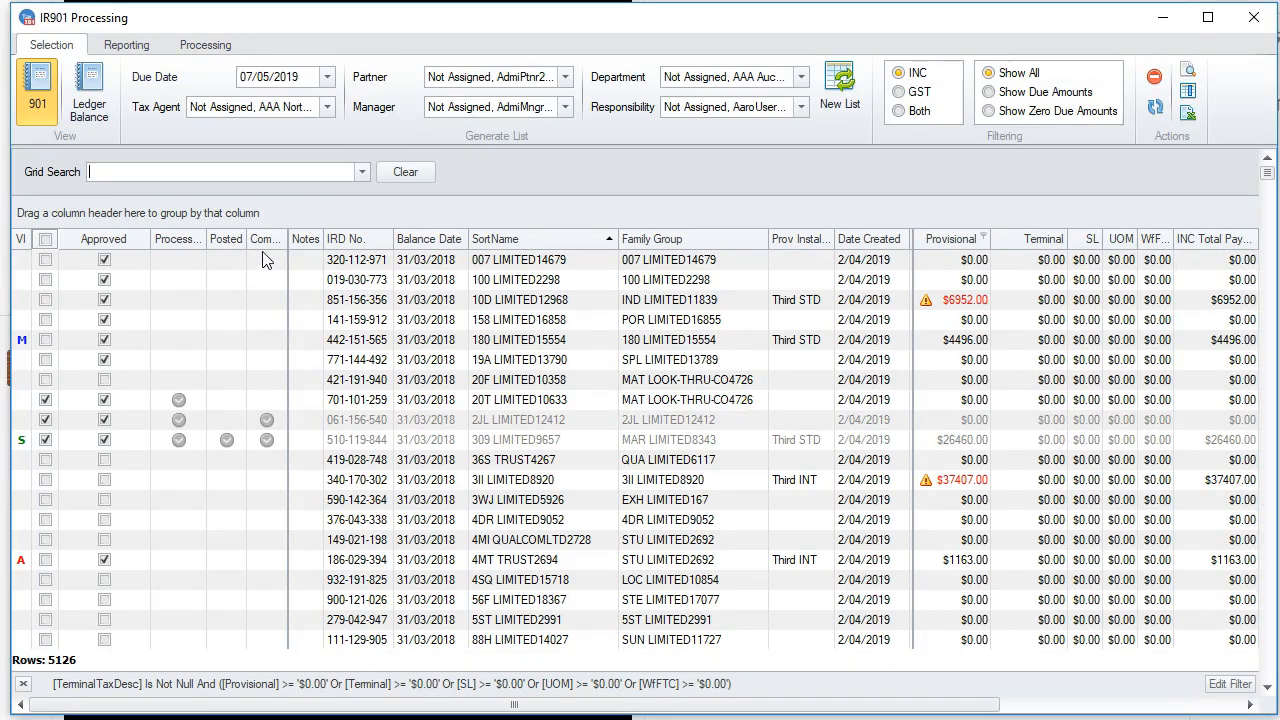
# - Filter the grid to rows where Approved is True, and switch that filter to False
pyautogui.click(144, 237)
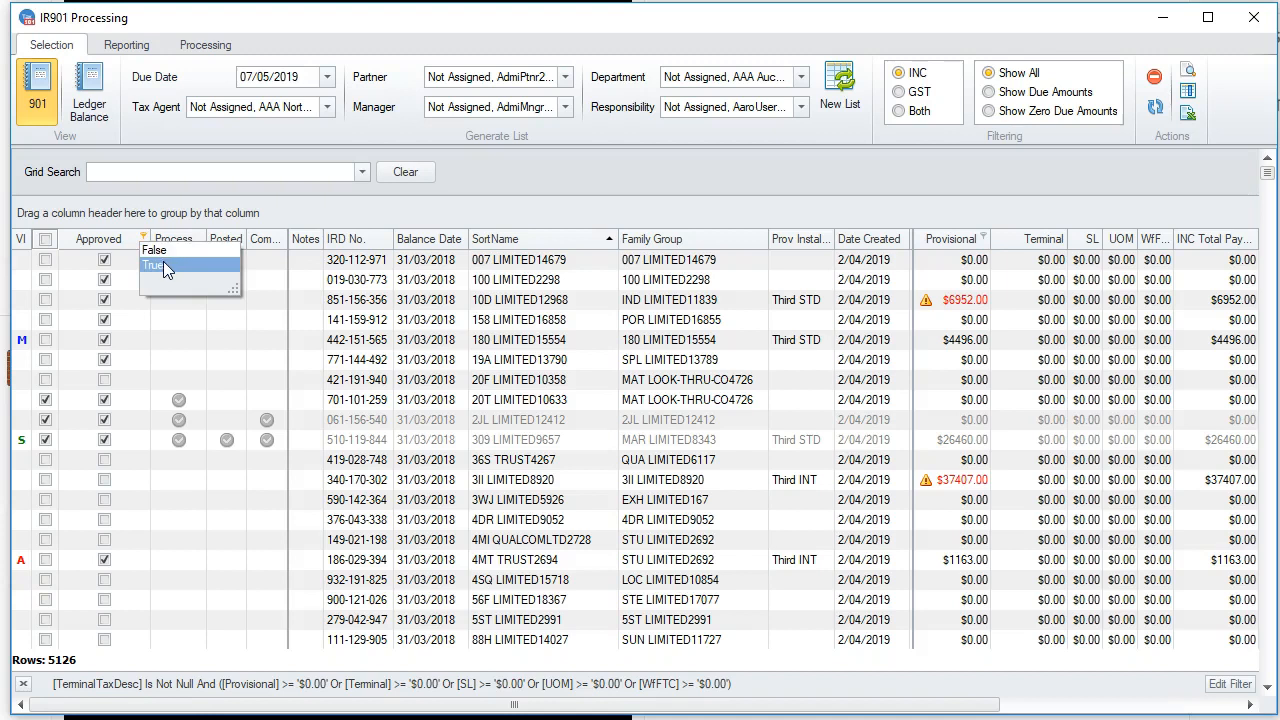
pyautogui.click(163, 264)
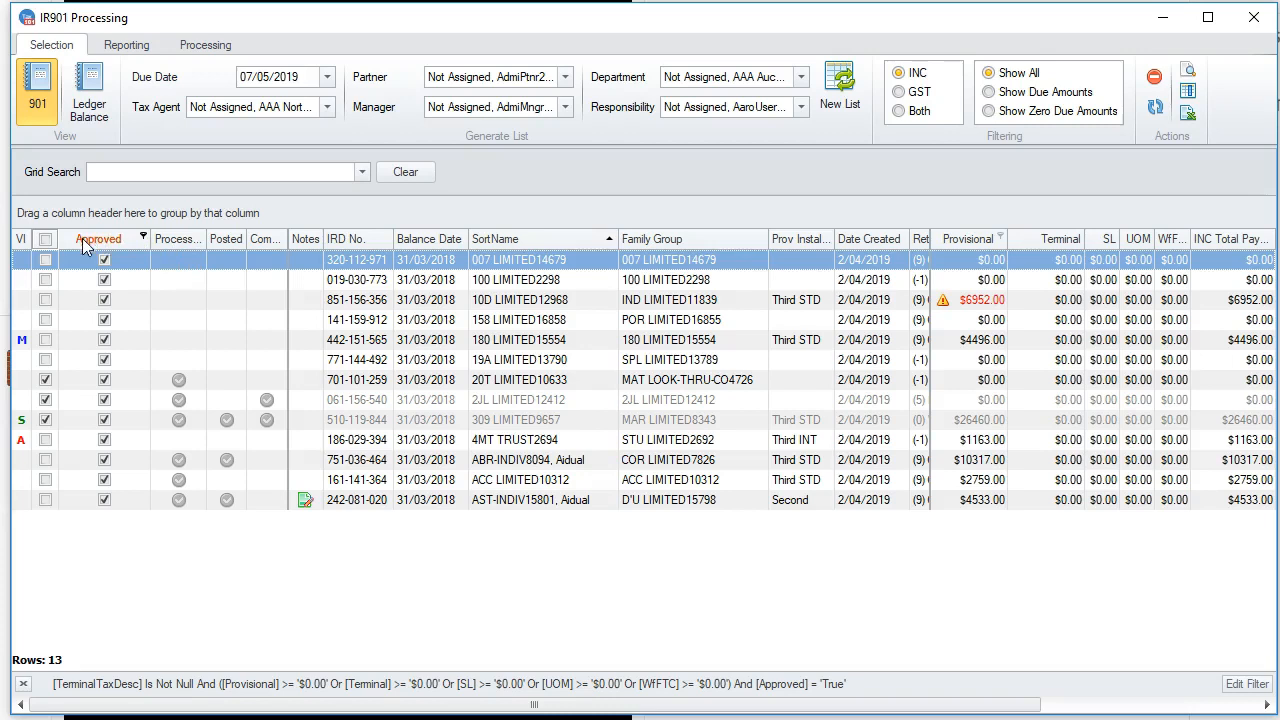
pyautogui.click(143, 239)
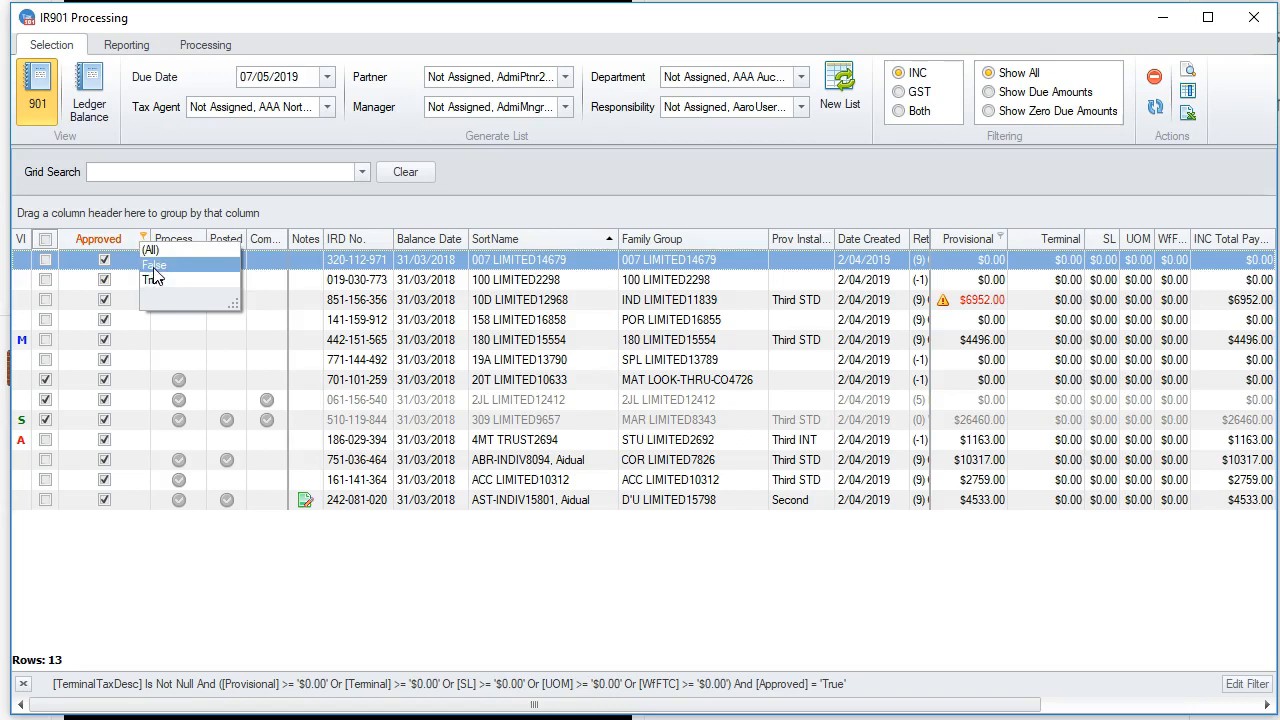
pyautogui.click(154, 266)
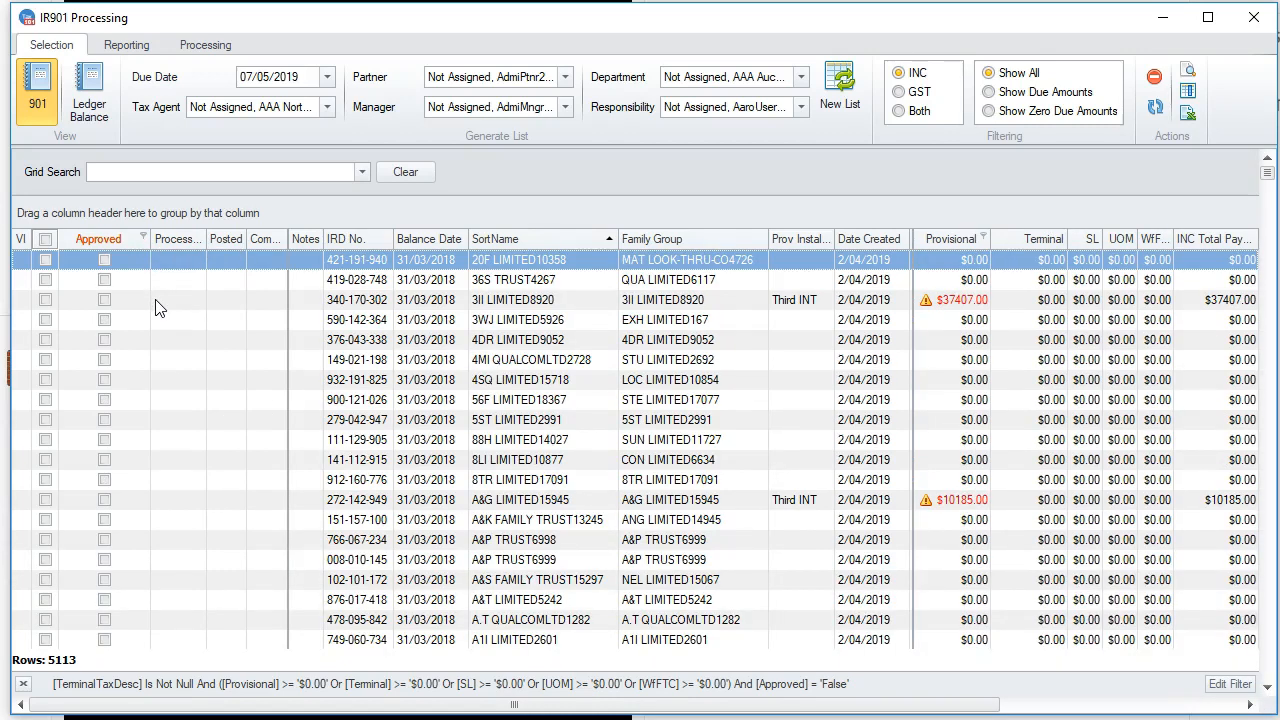